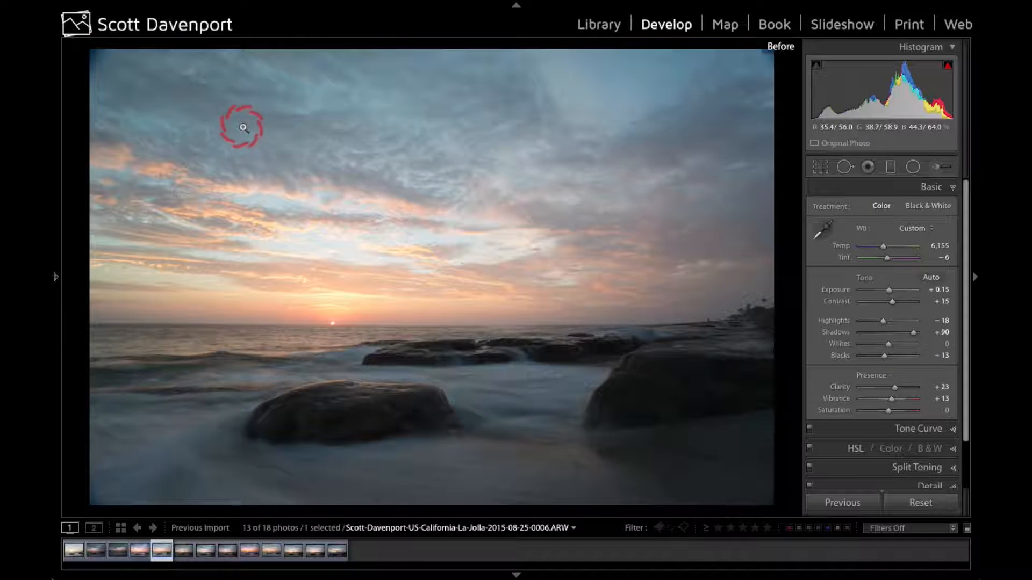
- Examine the developed sunset photo's basic lens correction options and its white balance and tone settings
{"action": "key", "text": "backslash"}
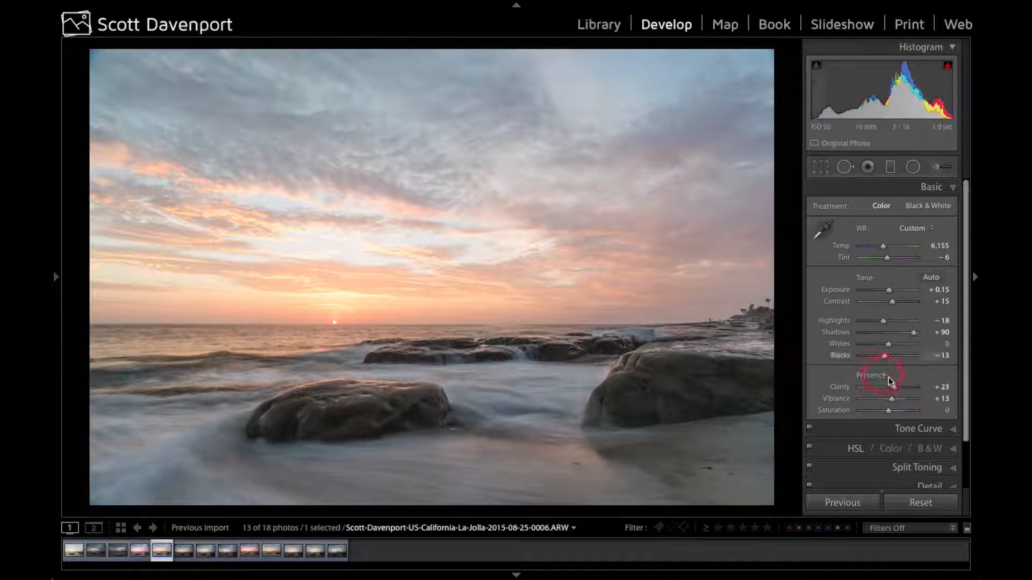
{"action": "scroll", "coordinate": [889, 380], "scroll_direction": "down", "scroll_amount": 3}
{"action": "left_click", "coordinate": [900, 451]}
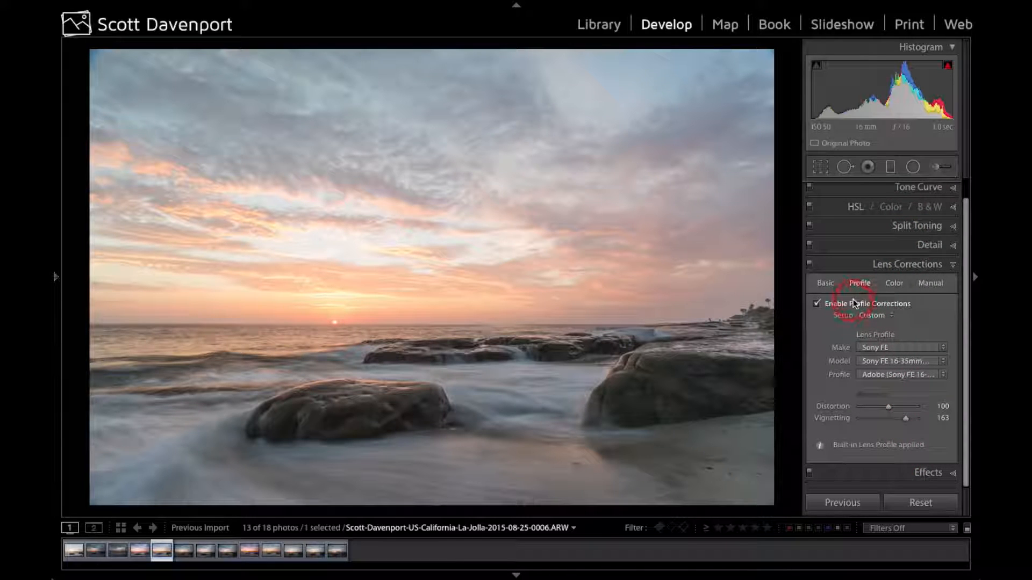
{"action": "left_click", "coordinate": [828, 284]}
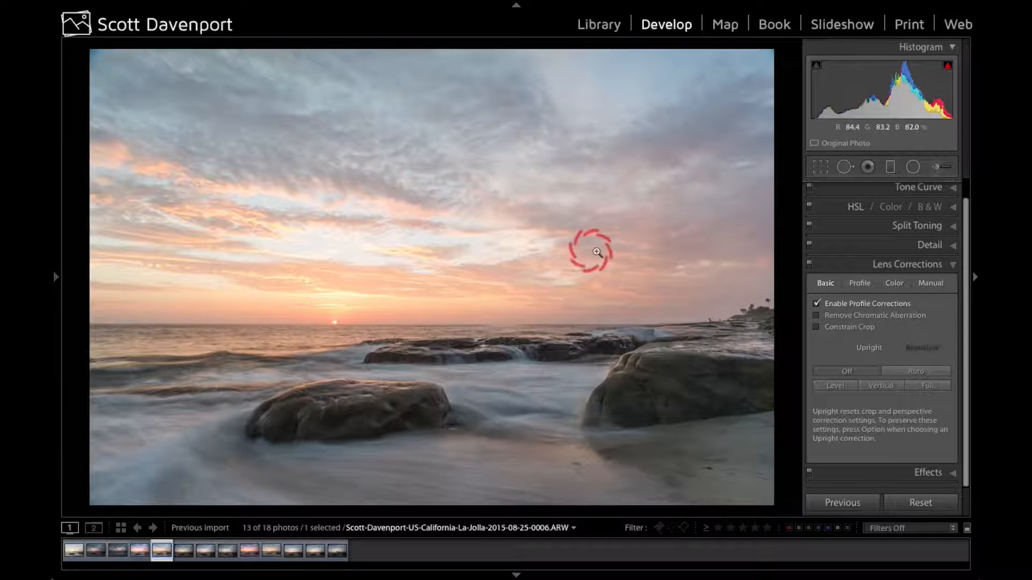
{"action": "scroll", "coordinate": [836, 294], "scroll_direction": "up", "scroll_amount": 1}
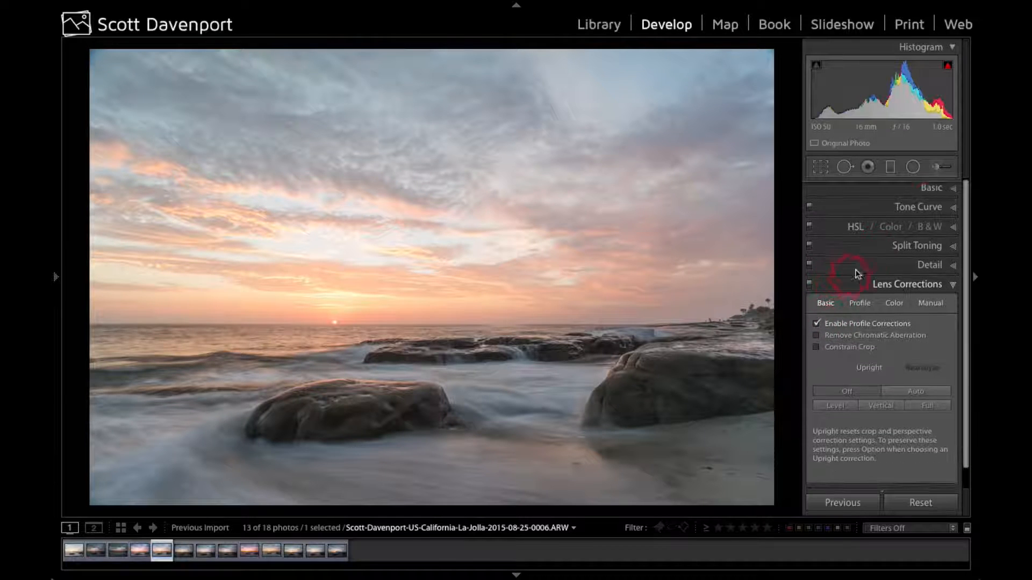
{"action": "left_click", "coordinate": [933, 193]}
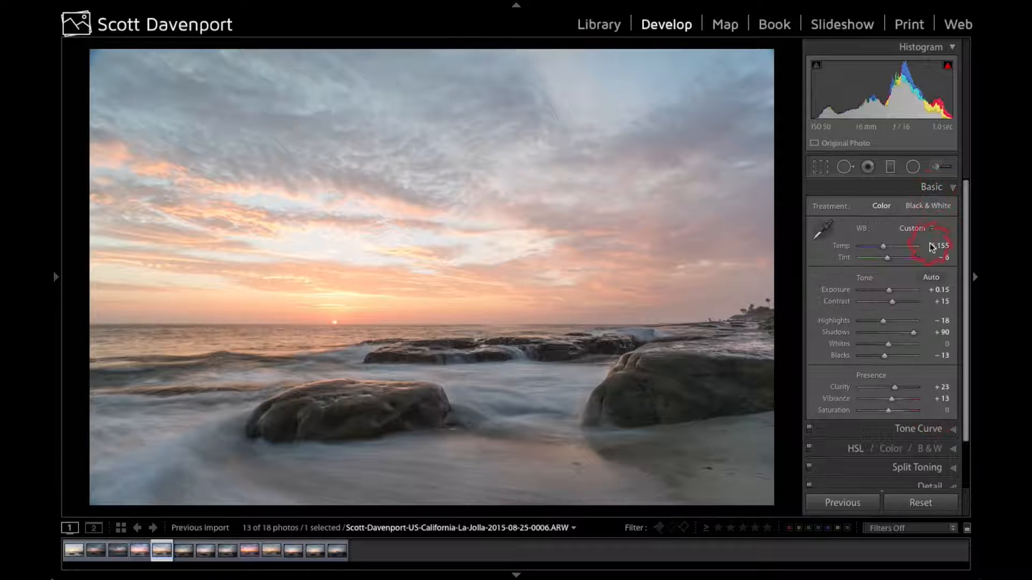
{"action": "left_click", "coordinate": [822, 233]}
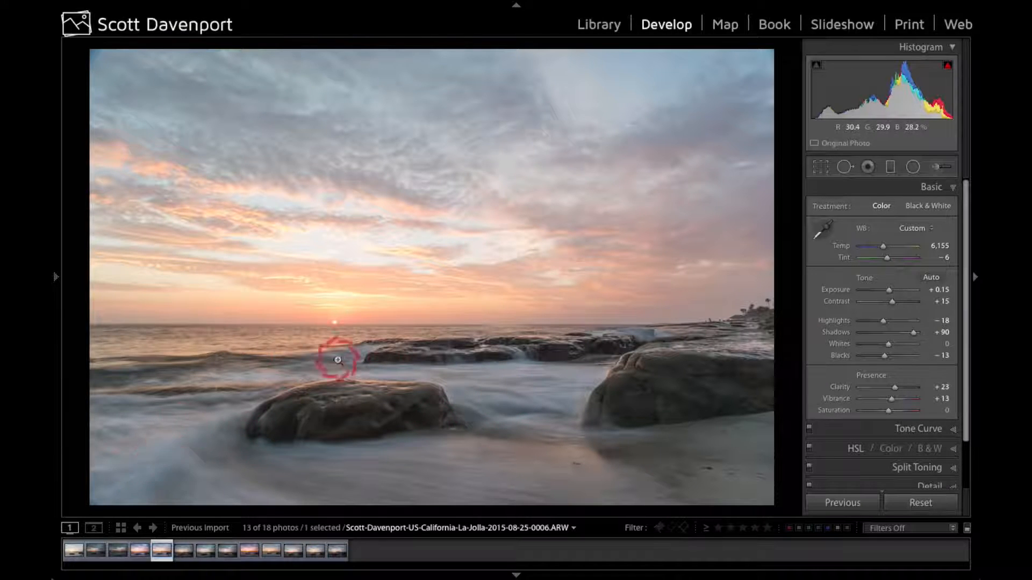
{"action": "left_click", "coordinate": [813, 223]}
{"action": "left_click", "coordinate": [826, 226]}
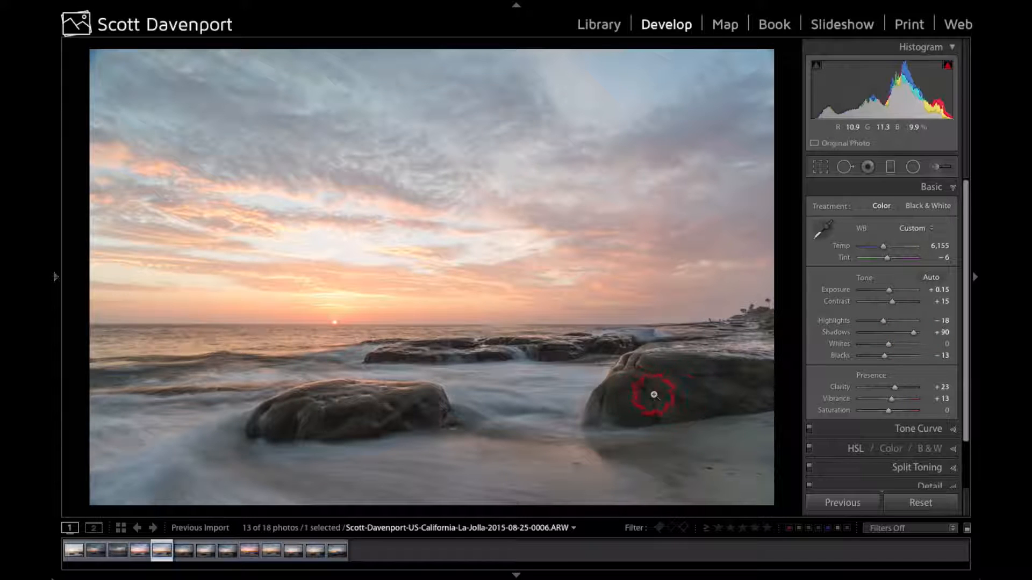
- Reset the Shadows adjustment to 0 for comparison and undo the reset
{"action": "double_click", "coordinate": [914, 334]}
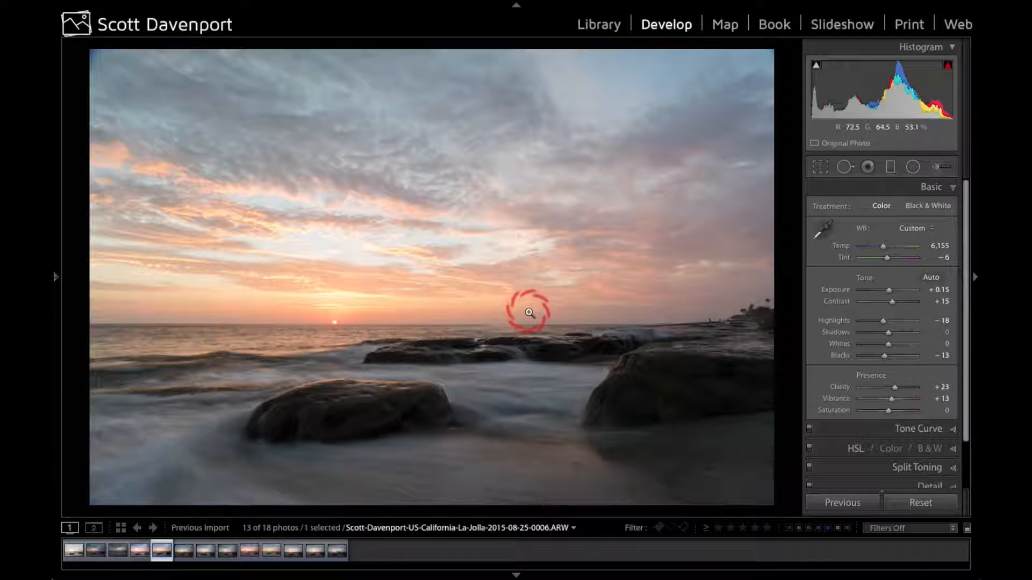
{"action": "key", "text": "ctrl+z"}
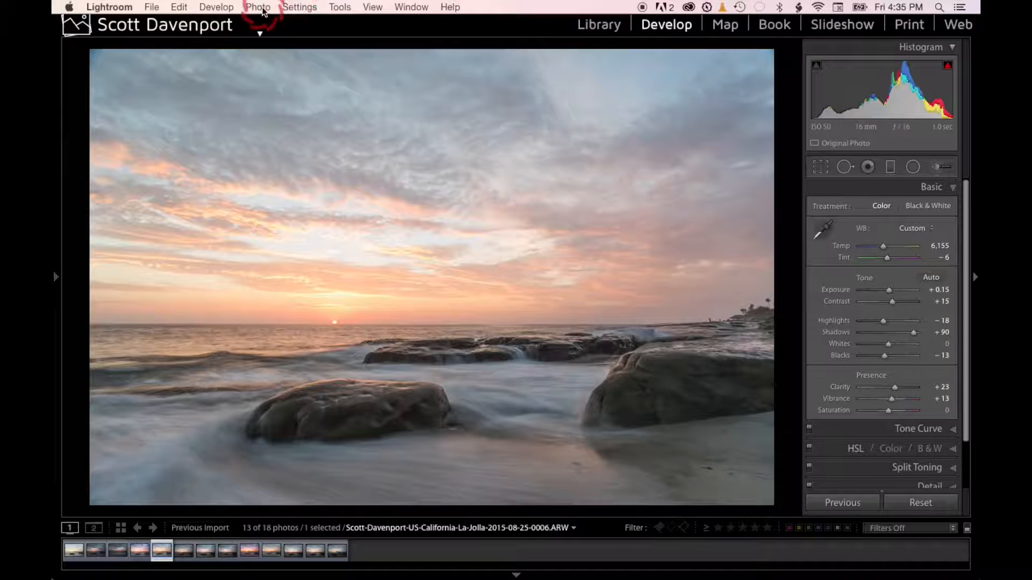
- Send the sunset photo to Perfect Photo Suite 9 for layered editing
{"action": "left_click", "coordinate": [257, 6]}
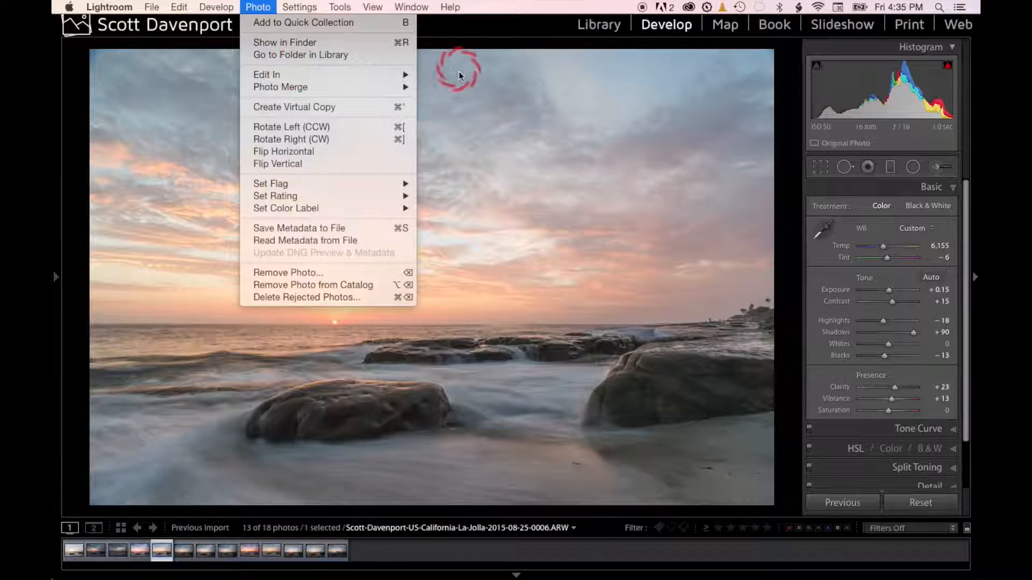
{"action": "mouse_move", "coordinate": [411, 74]}
{"action": "left_click", "coordinate": [446, 87]}
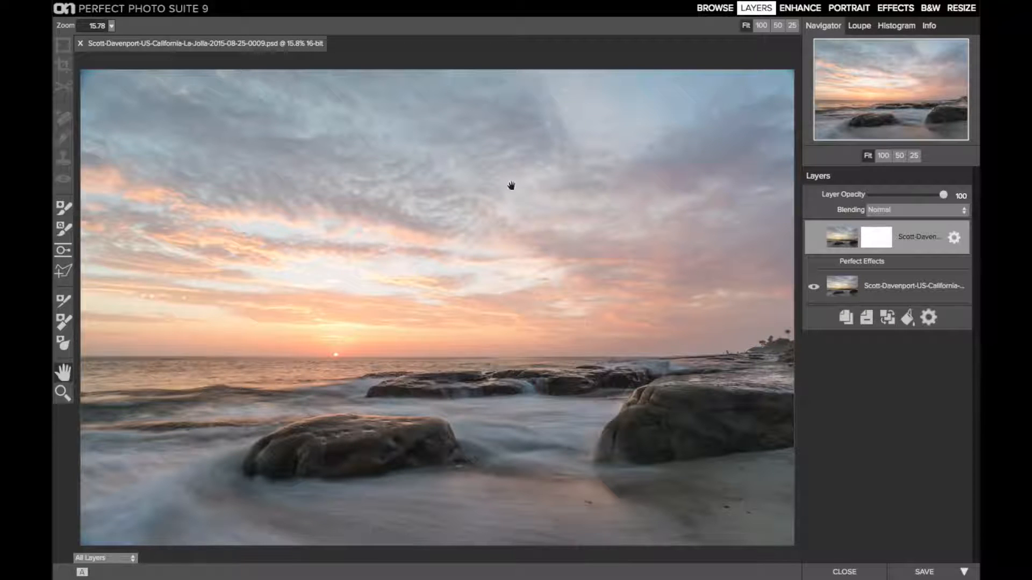
- On the base photo layer, remove the dark corner beside the sky with the Perfect Eraser at brush size 250
{"action": "left_click", "coordinate": [889, 286]}
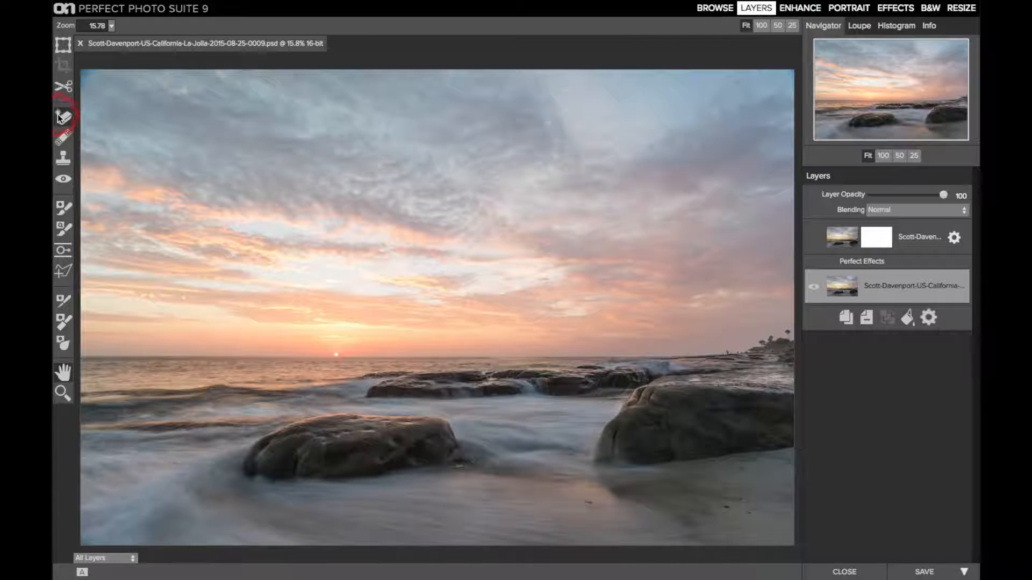
{"action": "left_click", "coordinate": [63, 137]}
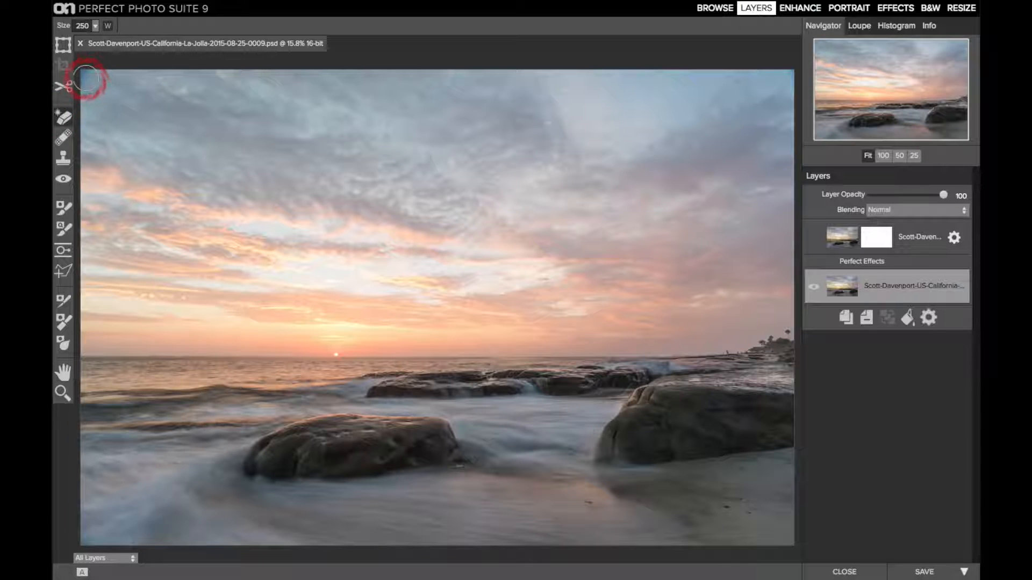
{"action": "left_click", "coordinate": [86, 79]}
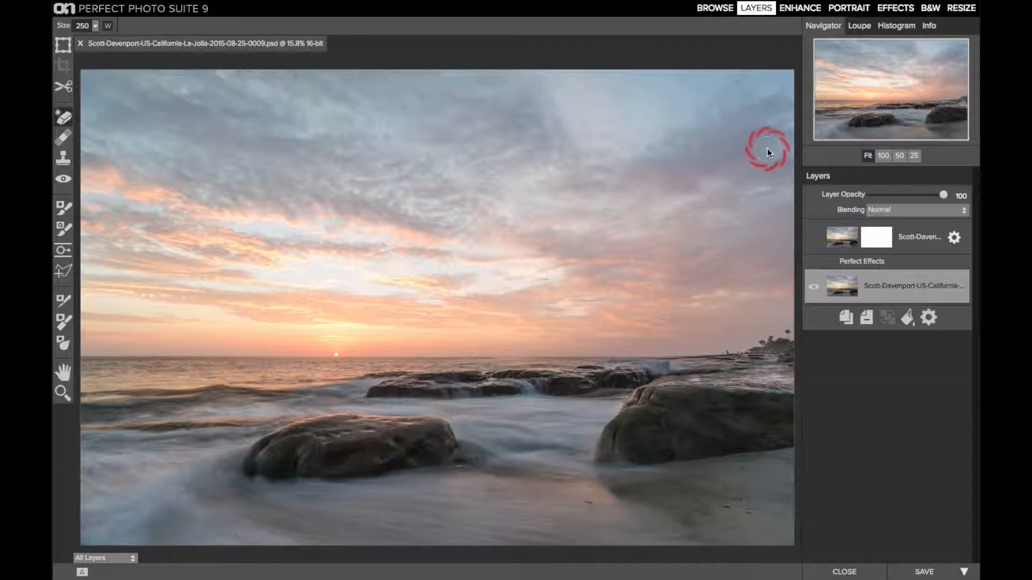
- Clone nearby water over the photo's dark blue lower corner, using the Clone Stamp at size 250 with a feather of 39
{"action": "left_click", "coordinate": [879, 153]}
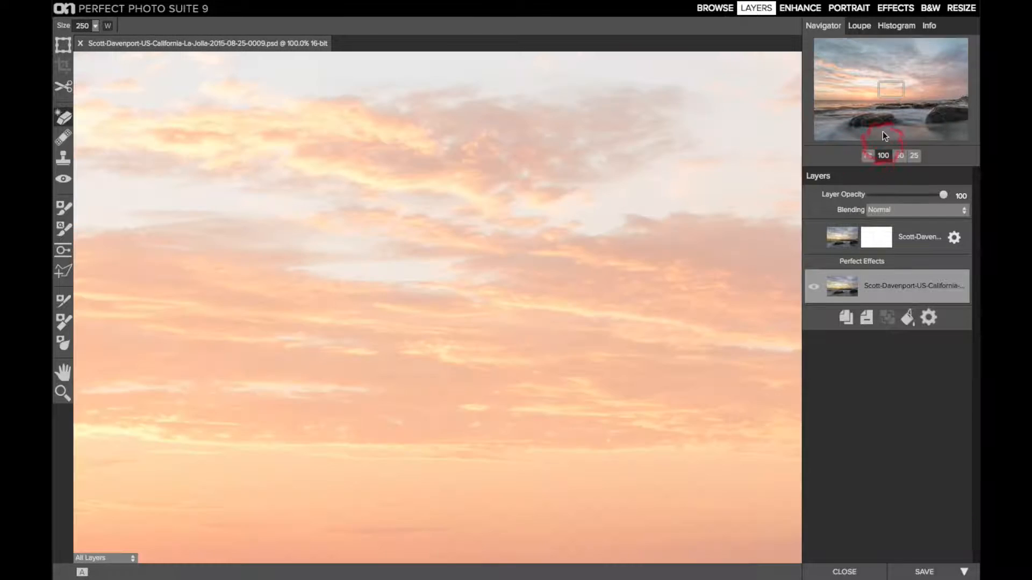
{"action": "left_click_drag", "start_coordinate": [889, 90], "coordinate": [821, 135]}
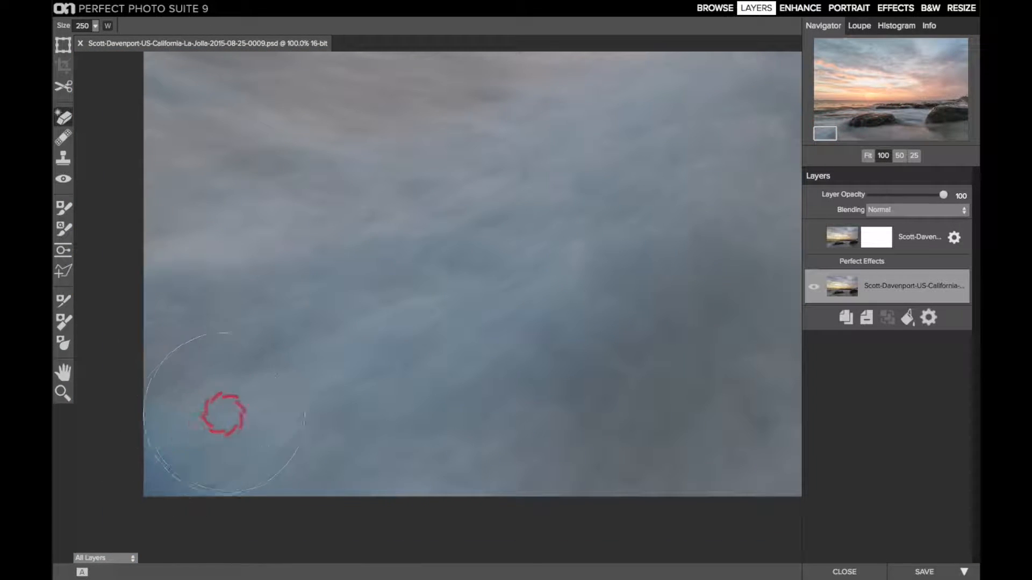
{"action": "left_click", "coordinate": [63, 157]}
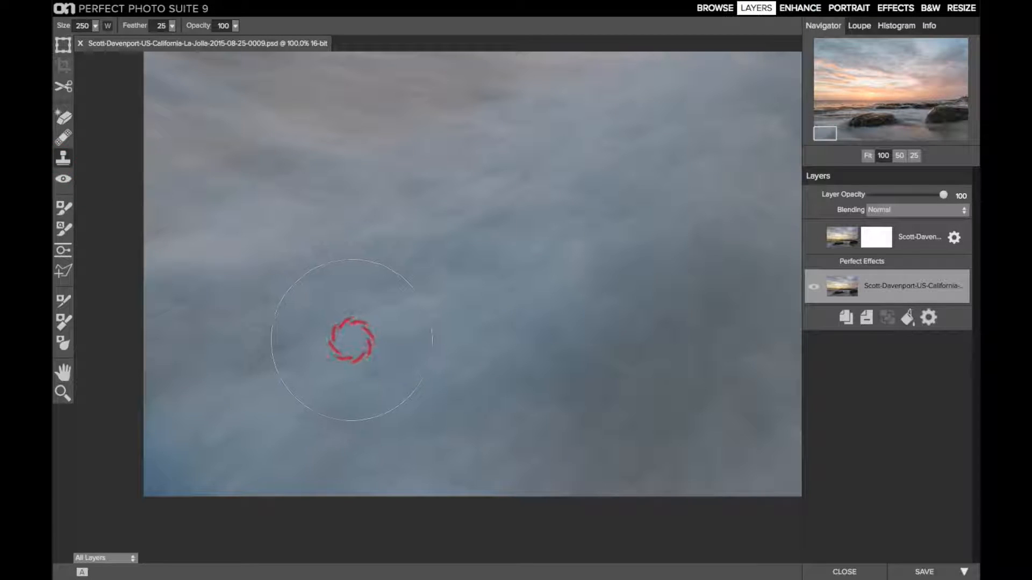
{"action": "left_click_drag", "start_coordinate": [140, 28], "coordinate": [152, 27]}
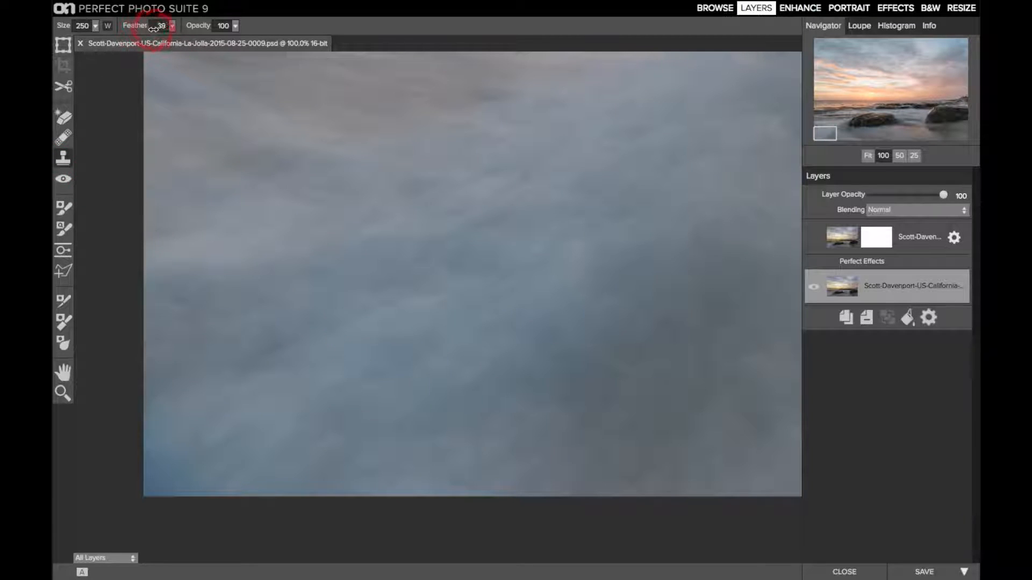
{"action": "left_click", "coordinate": [355, 311], "text": "alt"}
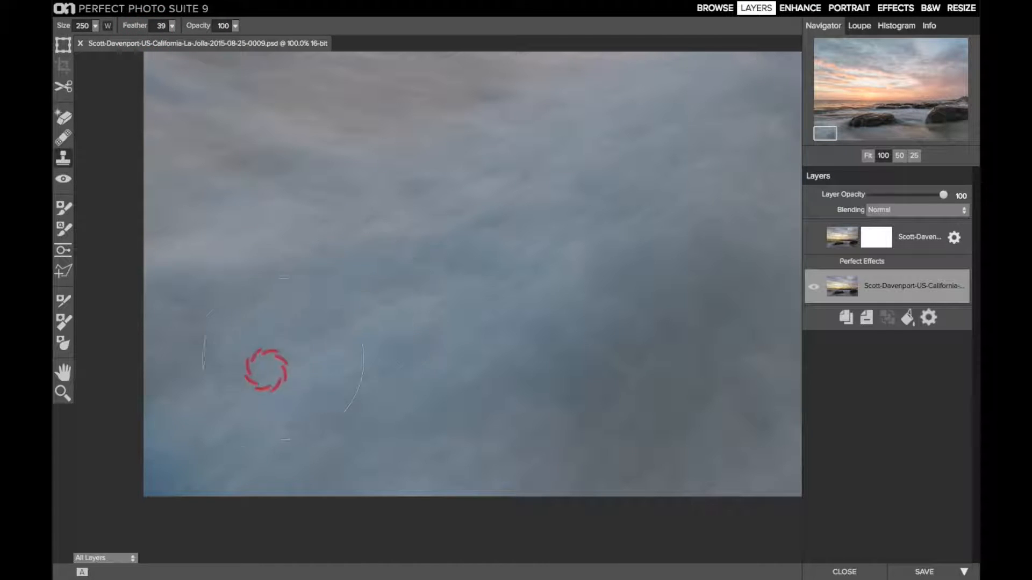
{"action": "left_click_drag", "start_coordinate": [169, 453], "coordinate": [450, 538]}
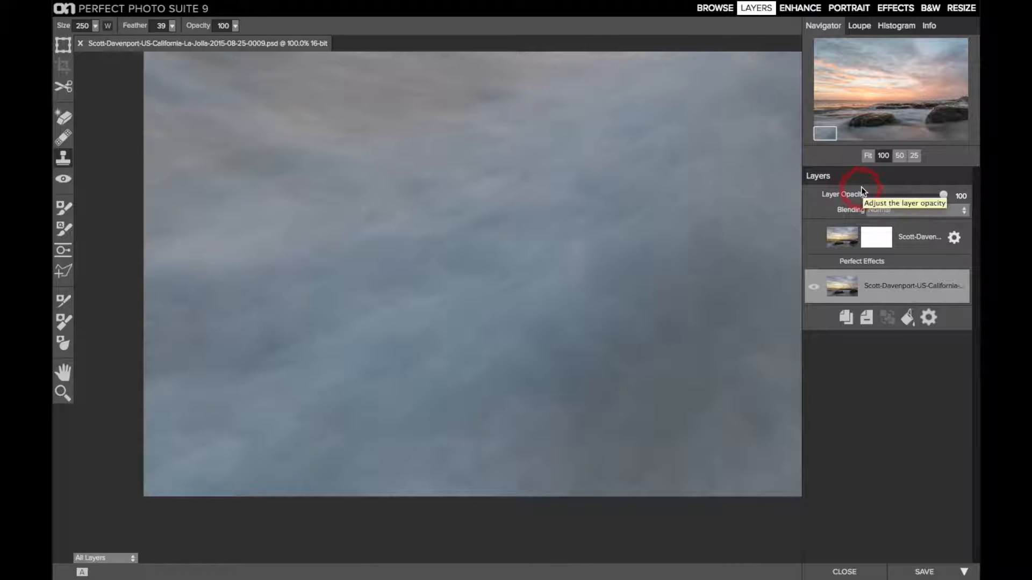
{"action": "key", "text": "ctrl+0"}
- Make the upper photo layer visible and open it for editing in Perfect Effects
{"action": "left_click", "coordinate": [831, 234]}
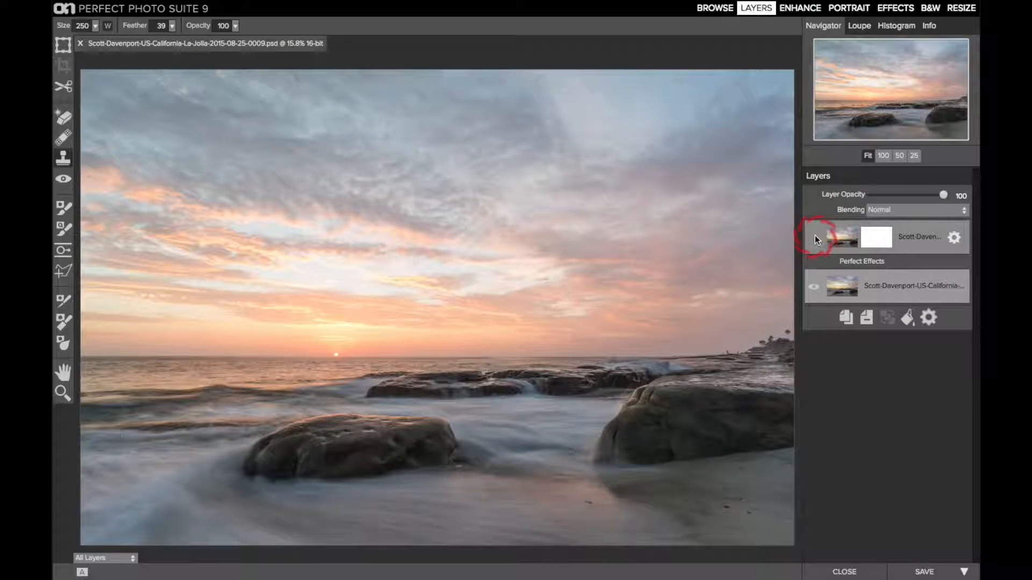
{"action": "left_click", "coordinate": [815, 237]}
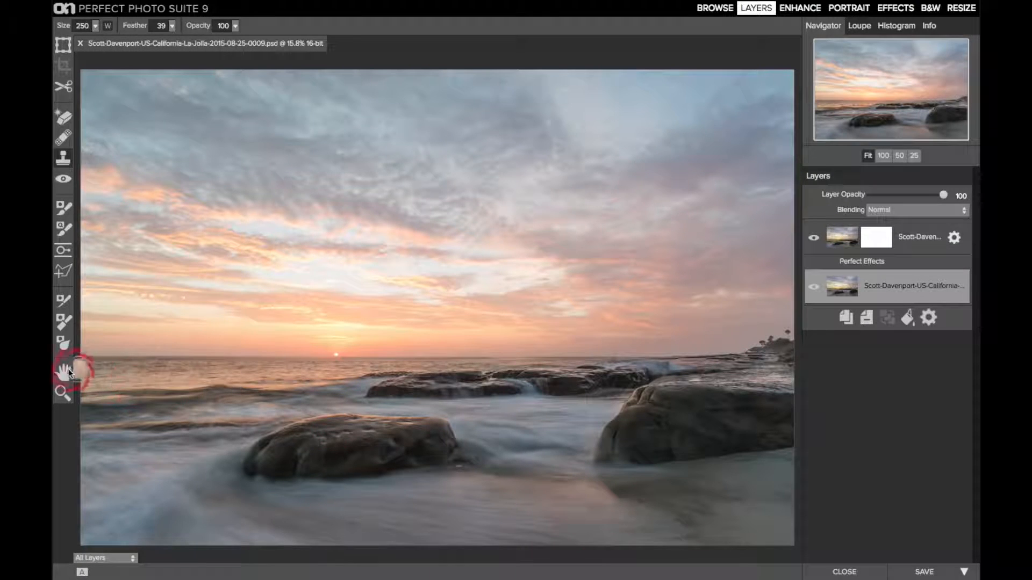
{"action": "left_click", "coordinate": [64, 372]}
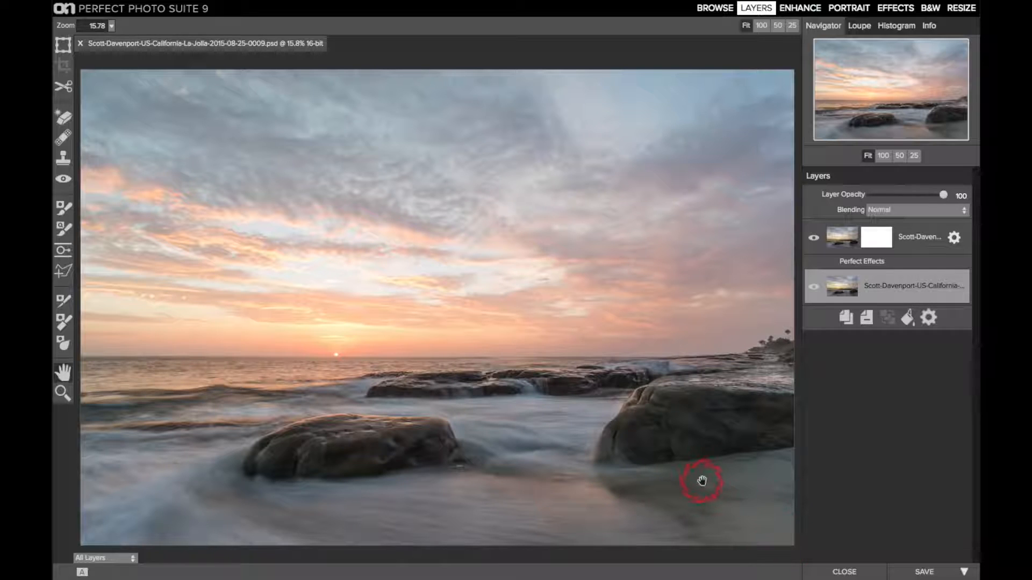
{"action": "left_click", "coordinate": [814, 237]}
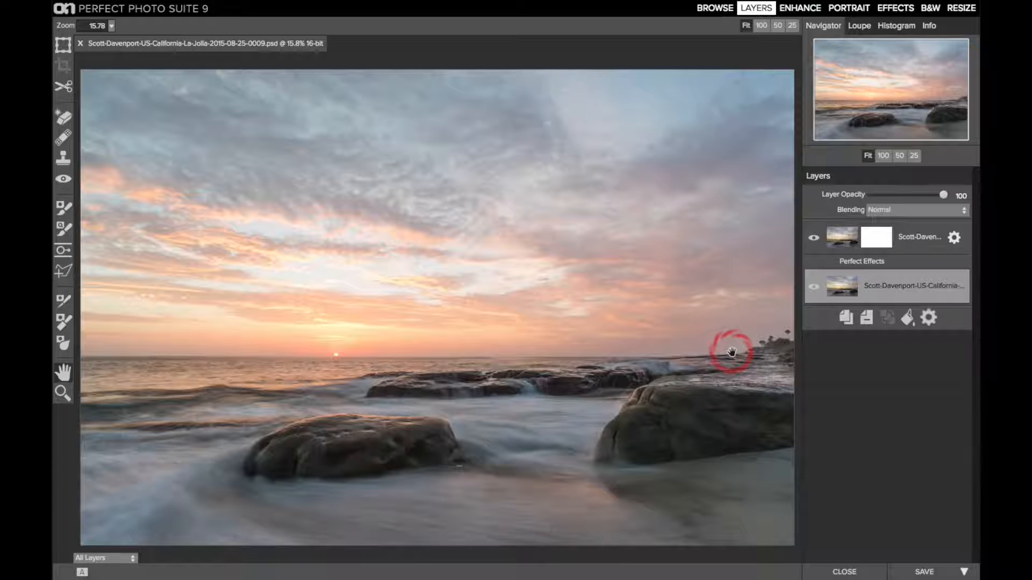
{"action": "left_click", "coordinate": [853, 261]}
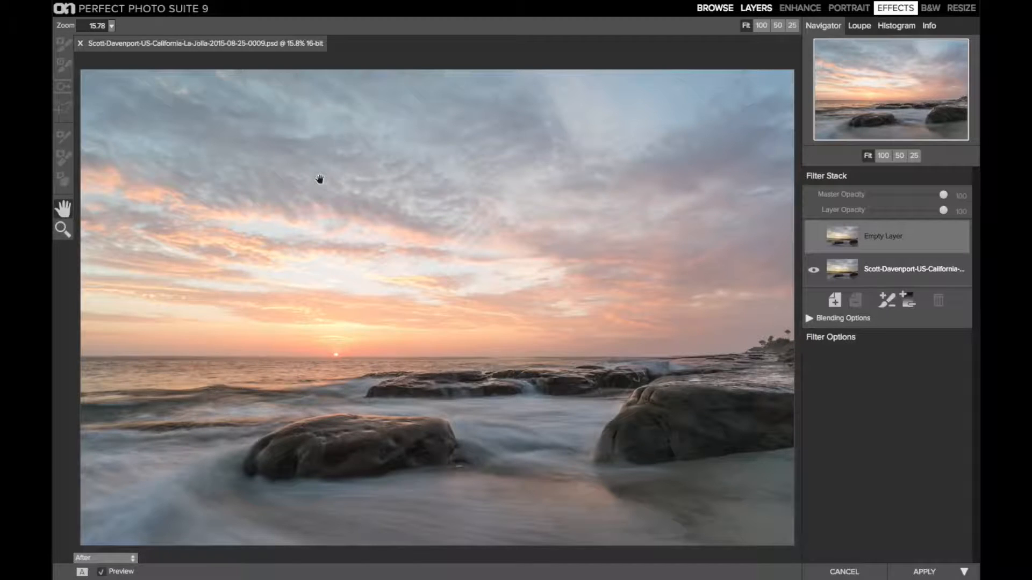
- Apply the Purple Tint Sunset preset from the custom sandbox presets and hide the preset browser
{"action": "key", "text": "ctrl+Left"}
{"action": "left_click_drag", "start_coordinate": [195, 168], "coordinate": [102, 60]}
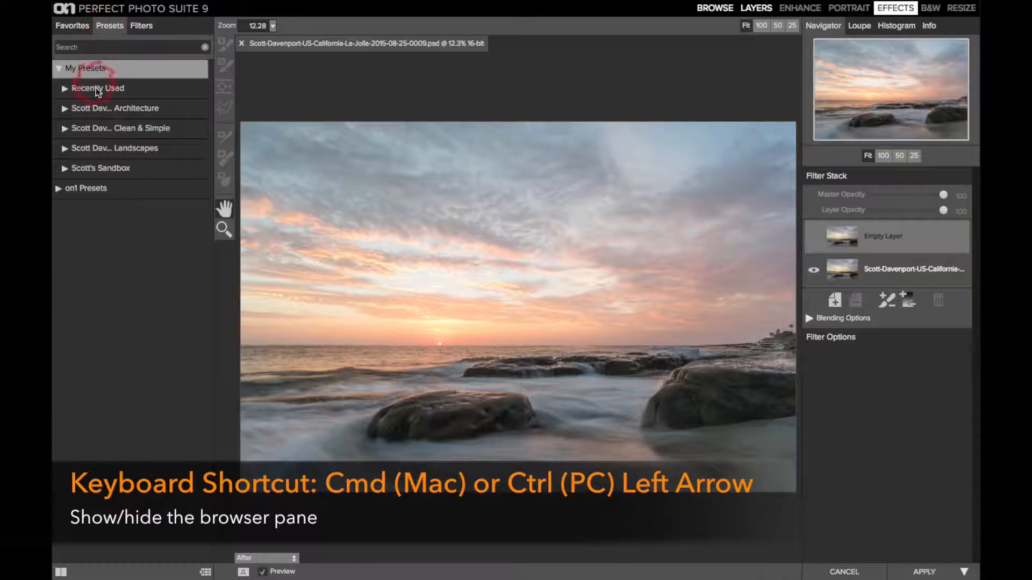
{"action": "left_click", "coordinate": [64, 168]}
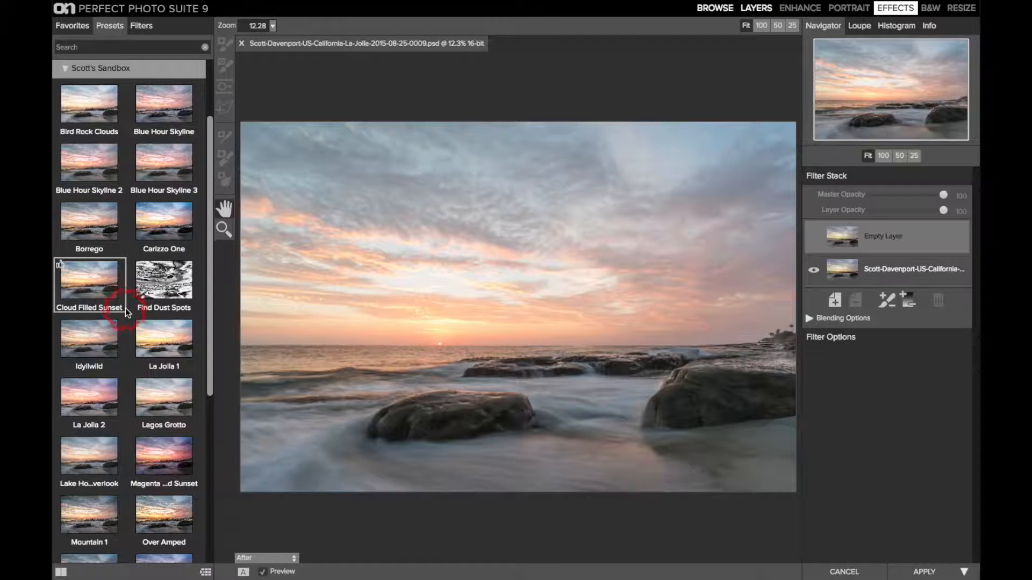
{"action": "scroll", "coordinate": [125, 308], "scroll_direction": "down", "scroll_amount": 4}
{"action": "scroll", "coordinate": [125, 312], "scroll_direction": "down", "scroll_amount": 1}
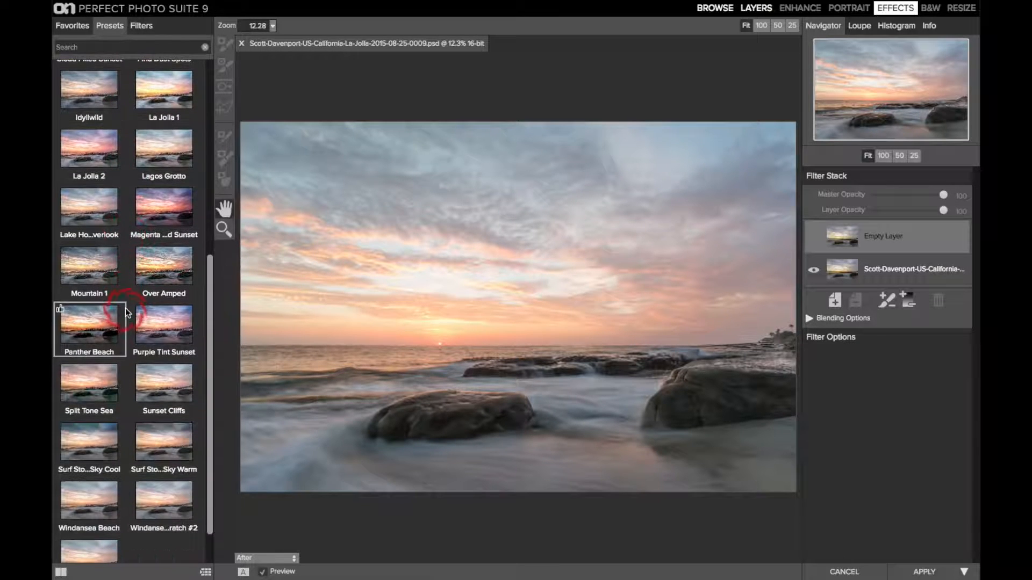
{"action": "left_click", "coordinate": [170, 329]}
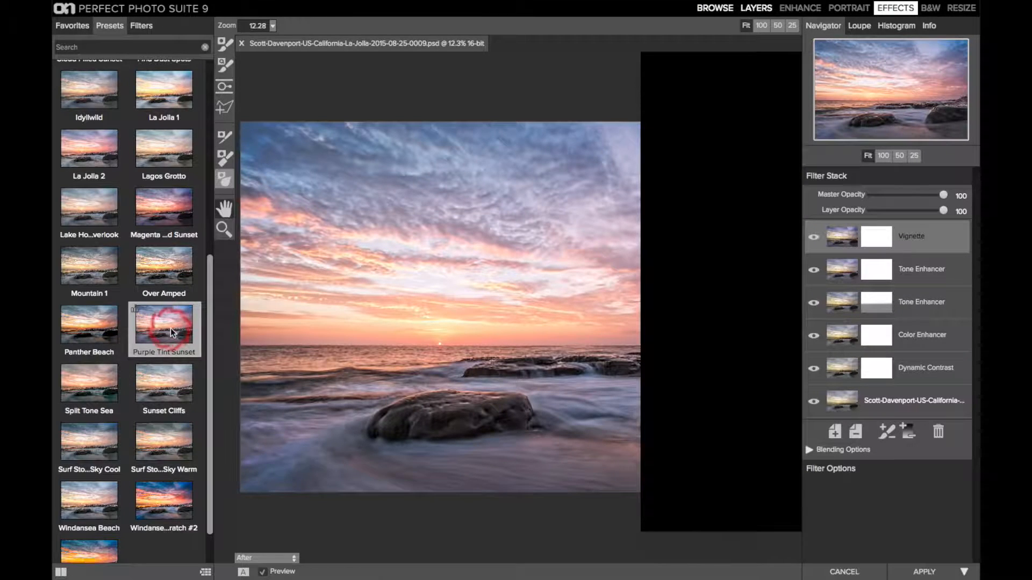
{"action": "key", "text": "super+Left"}
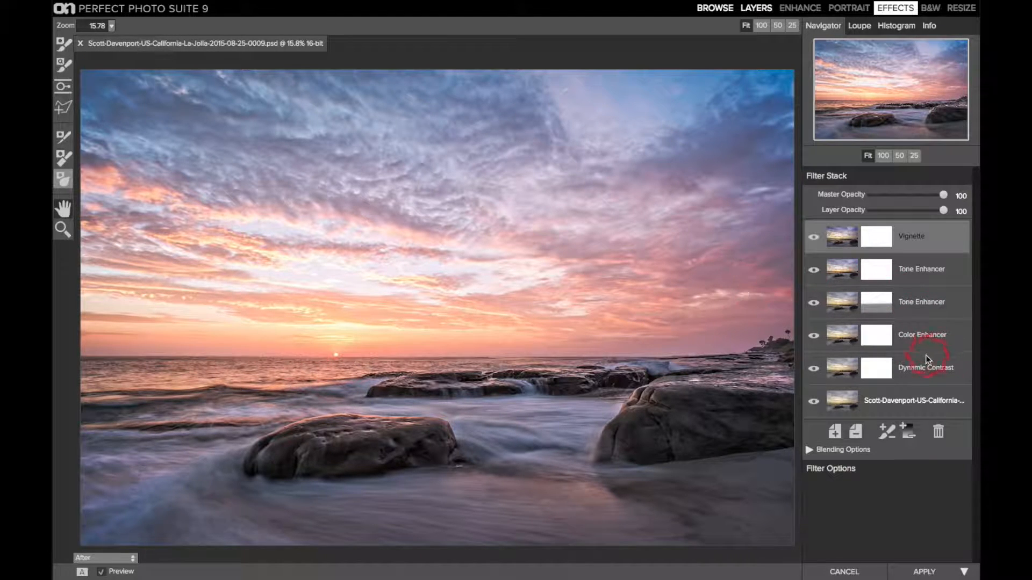
- Isolate the Dynamic Contrast filter by hiding the filters above it, and compare it with the unfiltered photo
{"action": "left_click", "coordinate": [917, 365]}
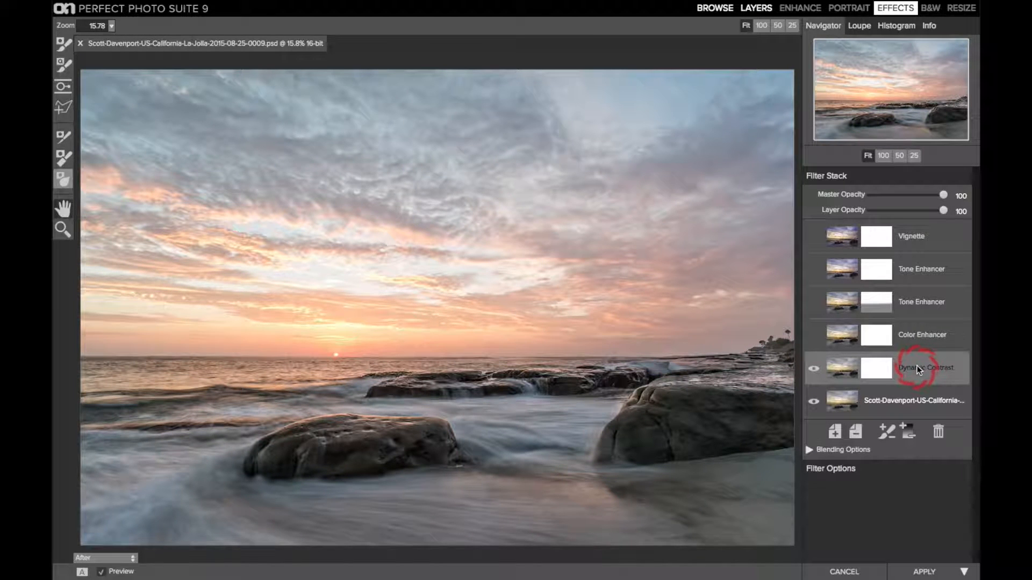
{"action": "left_click", "coordinate": [912, 402]}
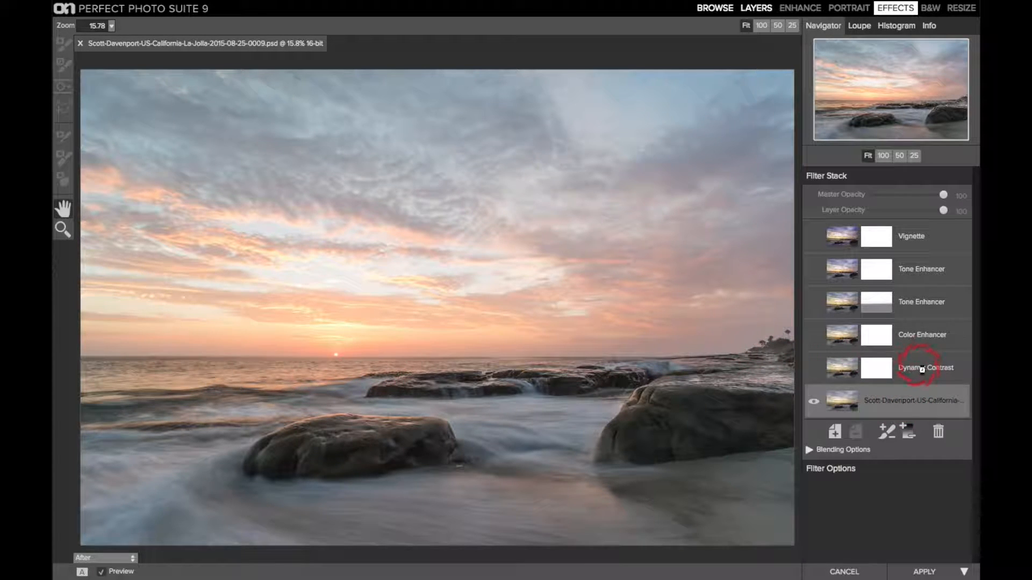
{"action": "left_click", "coordinate": [919, 368]}
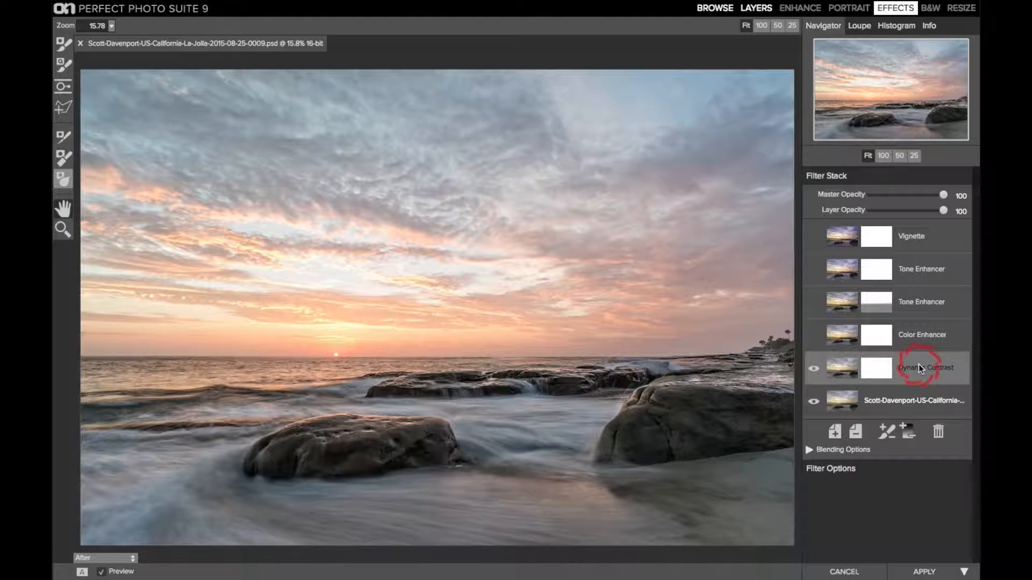
- Remove Dynamic Contrast from the distant water below the horizon by outlining it with a line mask in Remove mode, feather 14
{"action": "left_click", "coordinate": [63, 107]}
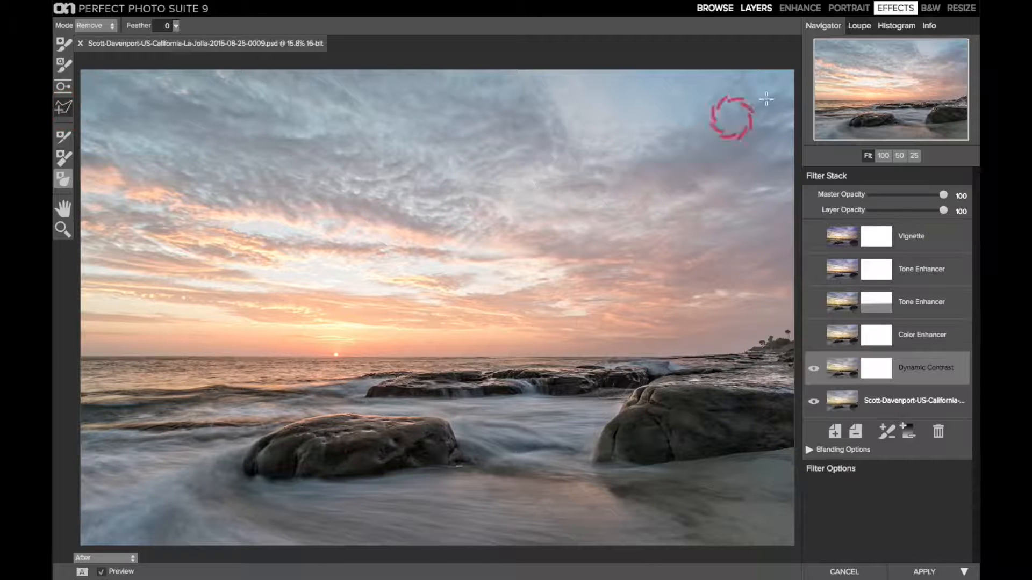
{"action": "left_click", "coordinate": [860, 26]}
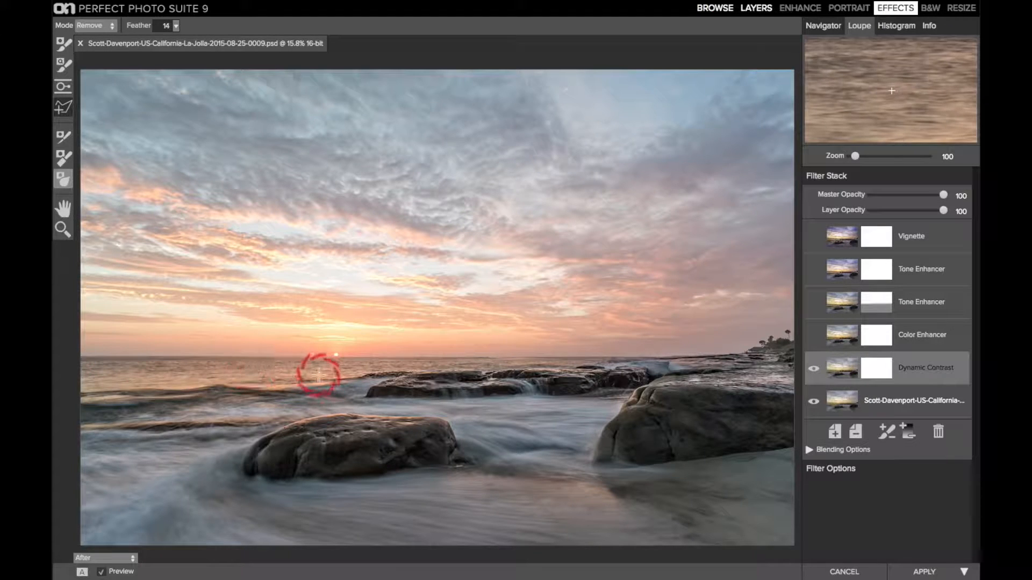
{"action": "left_click", "coordinate": [823, 27]}
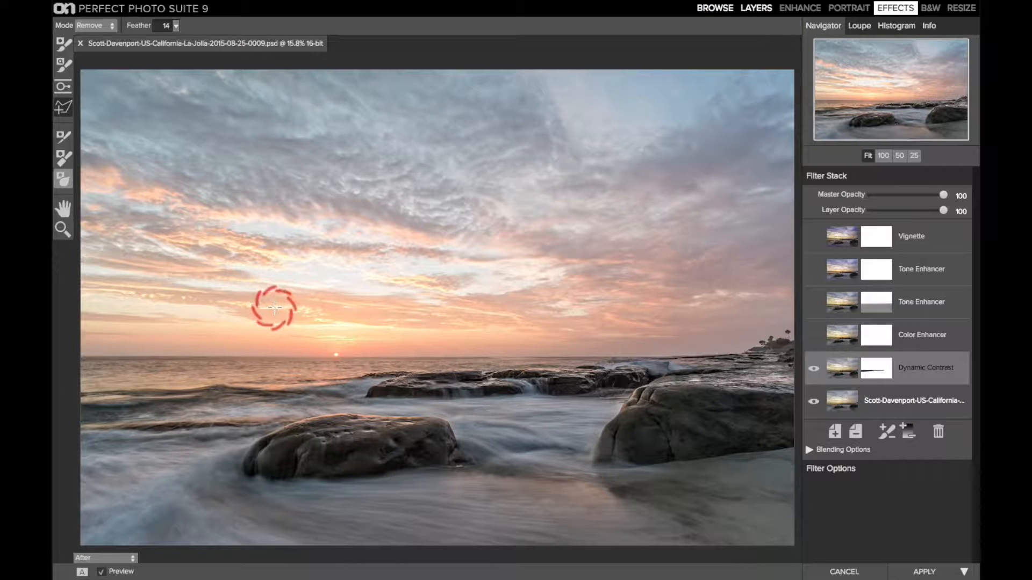
- Touch up the water mask along the horizon under the red overlay, painting out at brush size 150, and turn all filters back on
{"action": "key", "text": "o"}
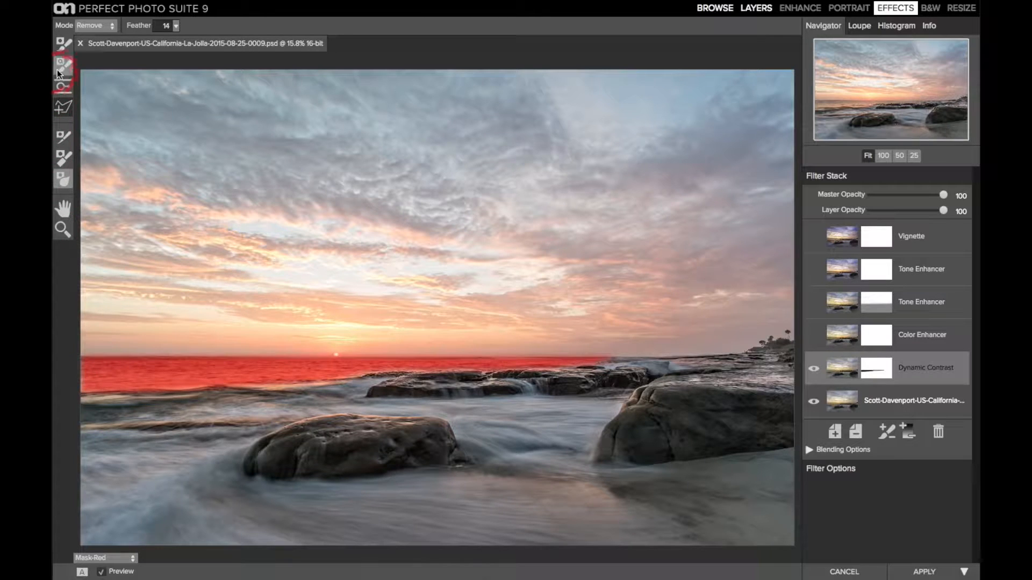
{"action": "left_click", "coordinate": [59, 46]}
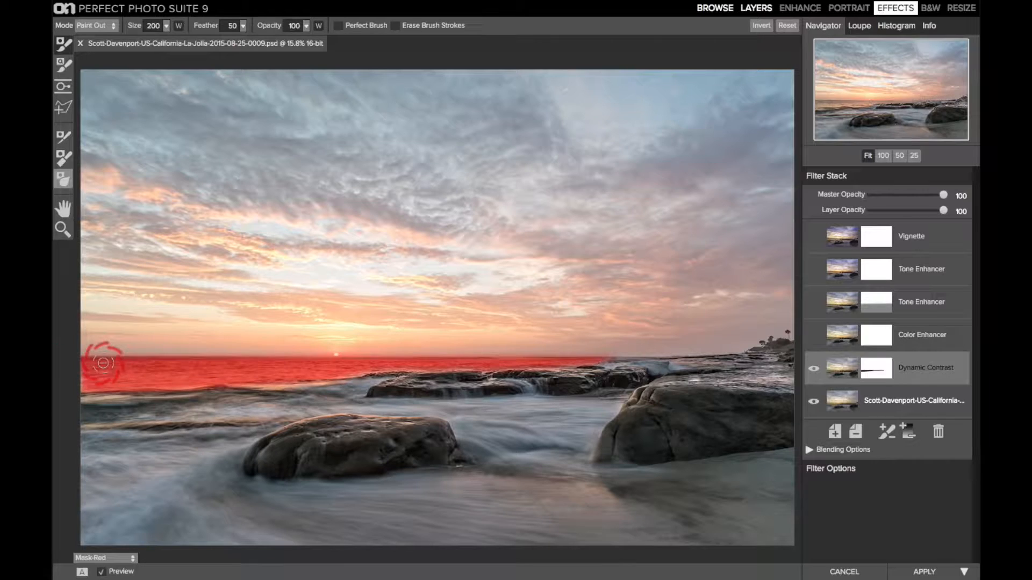
{"action": "key", "text": "bracketleft"}
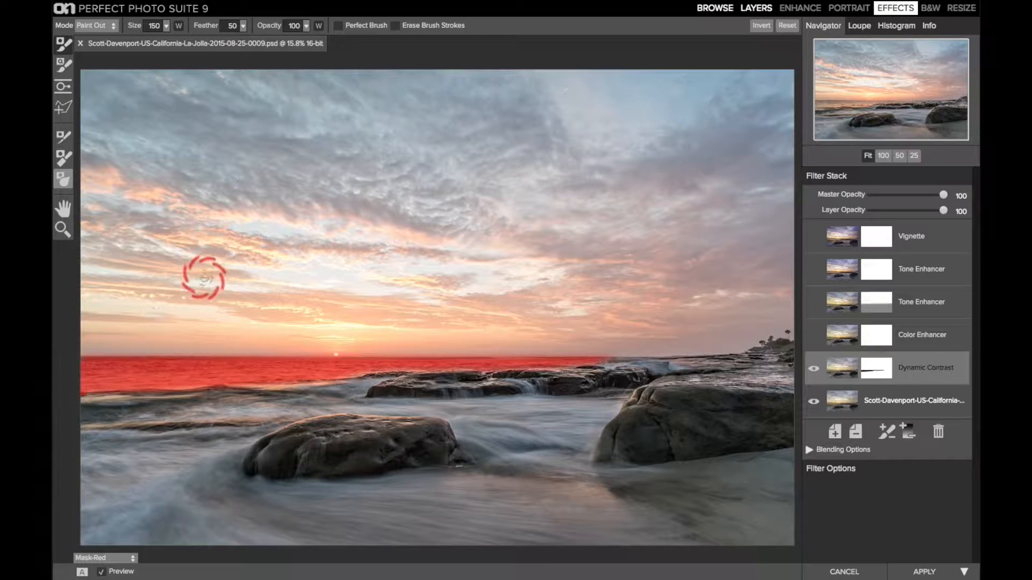
{"action": "key", "text": "o"}
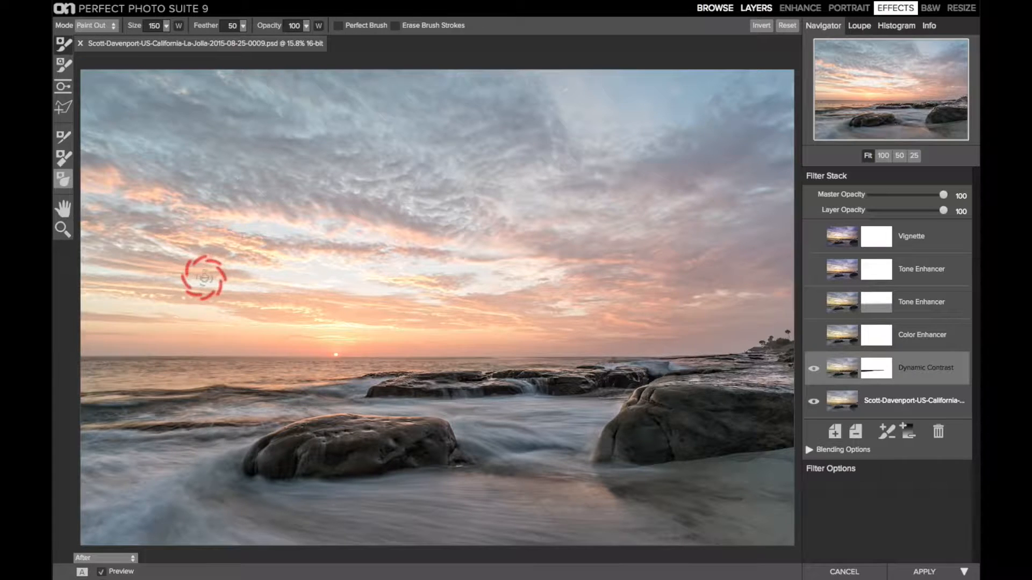
{"action": "left_click", "coordinate": [916, 238]}
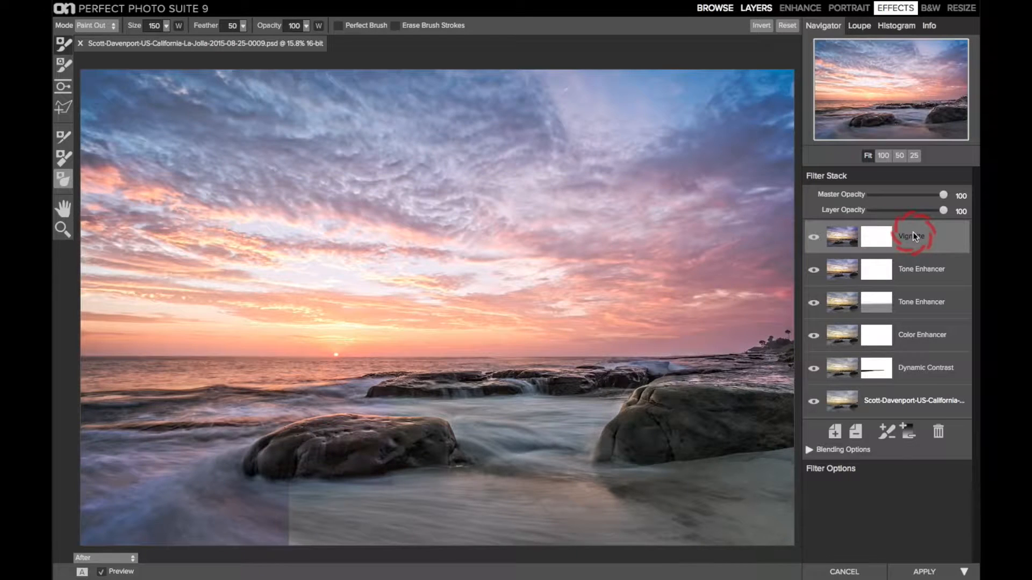